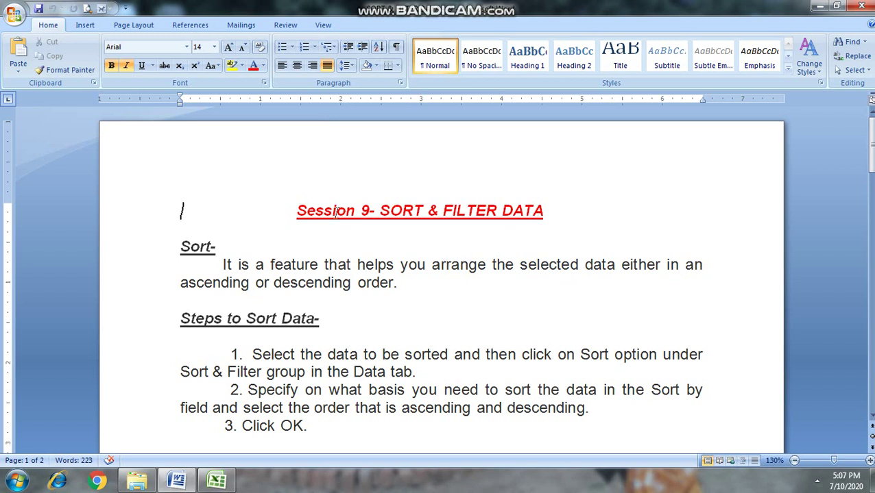
Highlight the Sort & Filter Data title and the Sort- and Steps to Sort Data- headings.
{"action": "left_click_drag", "start_coordinate": [283, 211], "coordinate": [512, 213]}
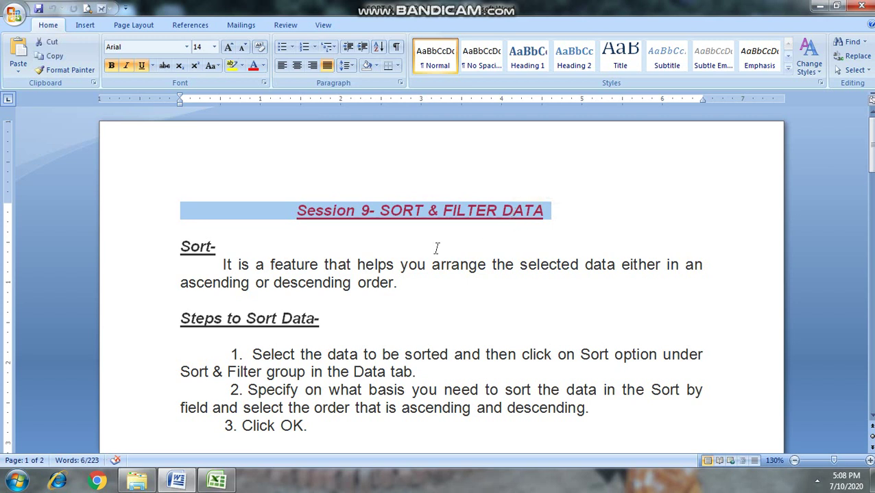
{"action": "left_click_drag", "start_coordinate": [224, 249], "coordinate": [177, 252]}
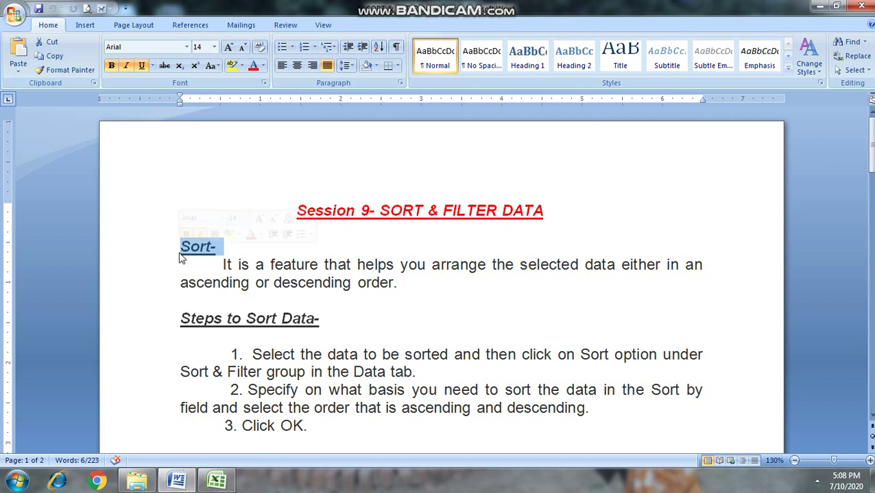
{"action": "left_click_drag", "start_coordinate": [327, 322], "coordinate": [200, 315]}
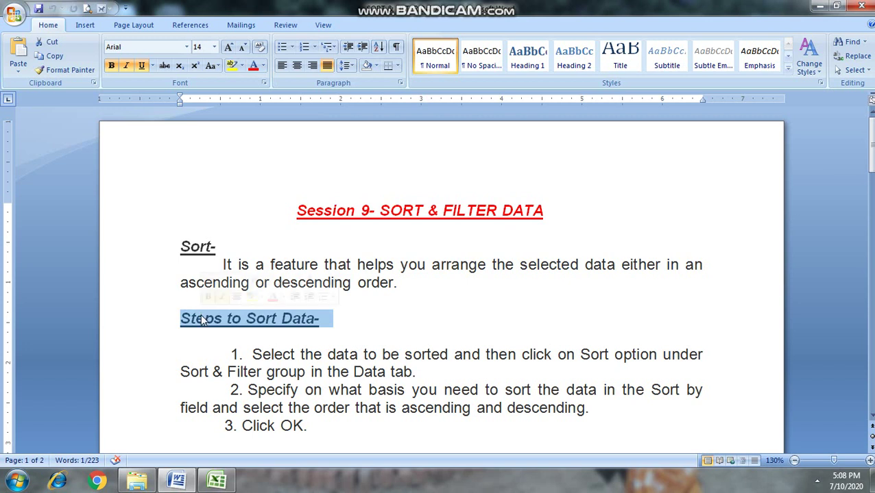
{"action": "left_click_drag", "start_coordinate": [437, 209], "coordinate": [547, 209]}
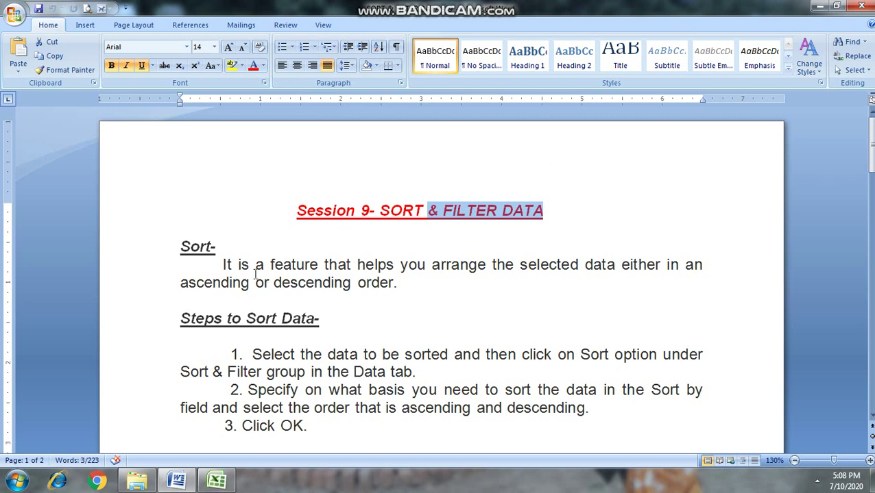
{"action": "left_click_drag", "start_coordinate": [222, 249], "coordinate": [153, 241]}
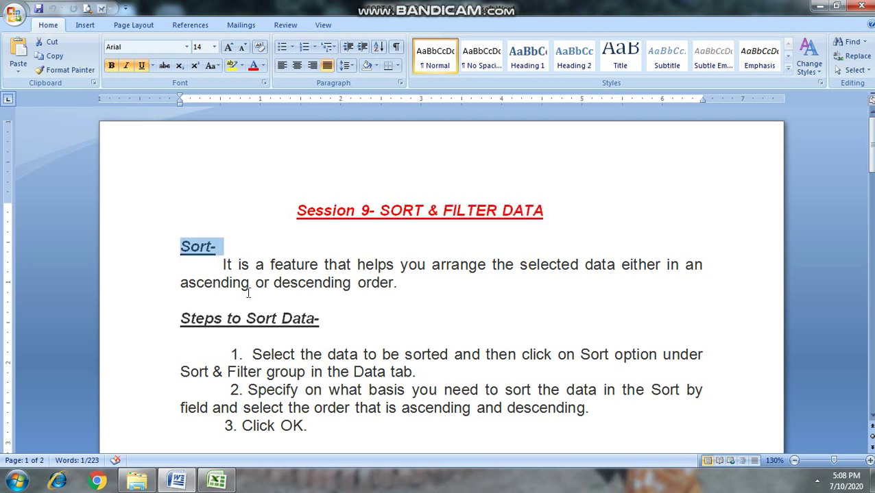
Highlight the Sort definition and Steps to Sort Data- heading, then bring up the Excel marks sheet.
{"action": "left_click_drag", "start_coordinate": [242, 265], "coordinate": [400, 288]}
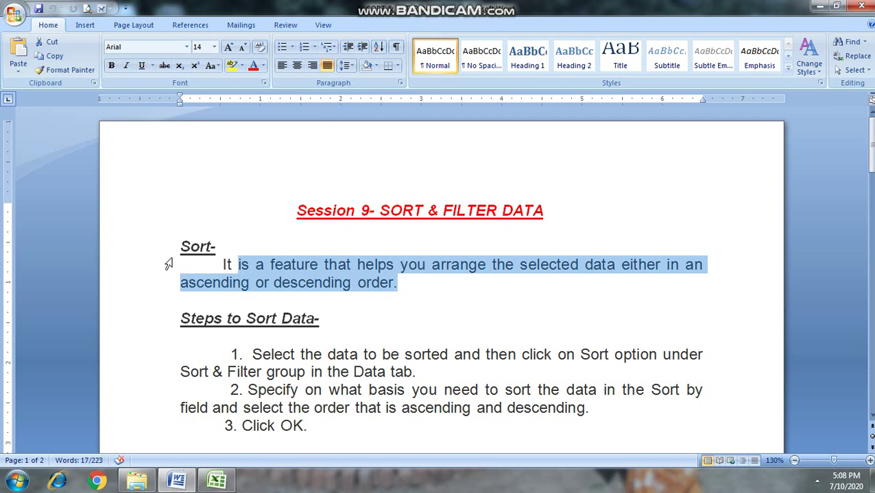
{"action": "left_click", "coordinate": [413, 284]}
{"action": "left_click", "coordinate": [359, 265]}
{"action": "left_click_drag", "start_coordinate": [359, 264], "coordinate": [406, 286]}
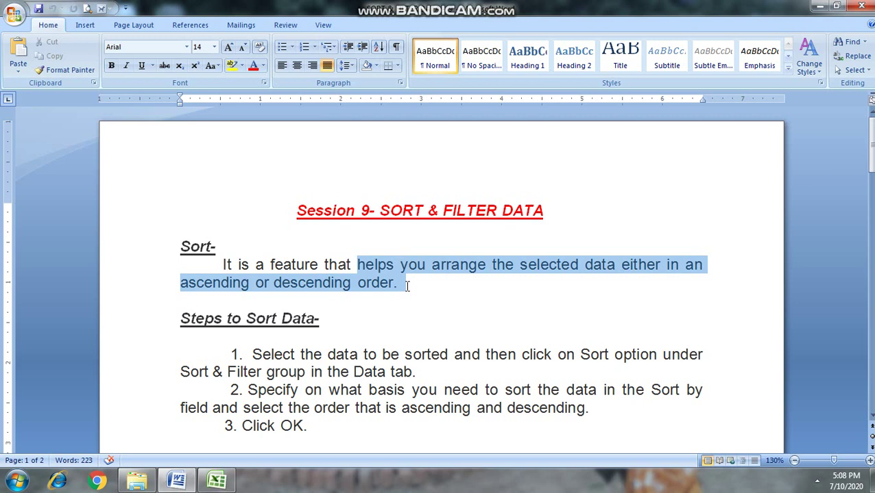
{"action": "left_click_drag", "start_coordinate": [351, 328], "coordinate": [185, 323]}
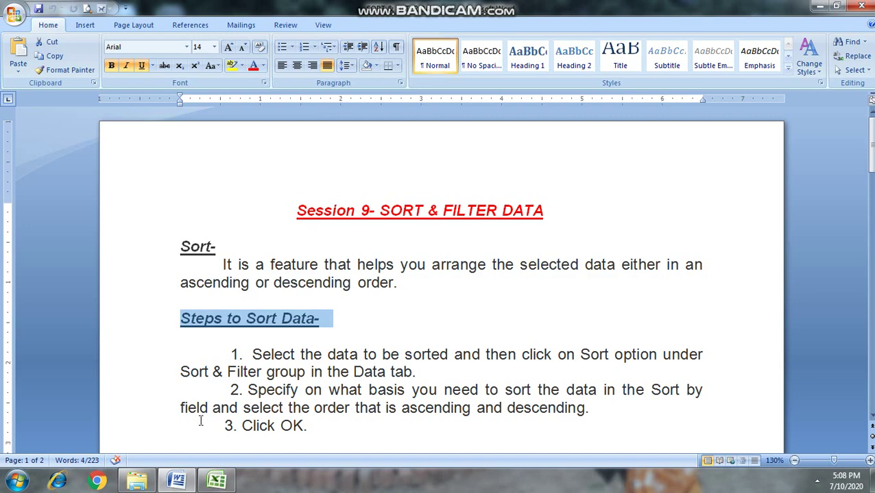
{"action": "left_click", "coordinate": [218, 482]}
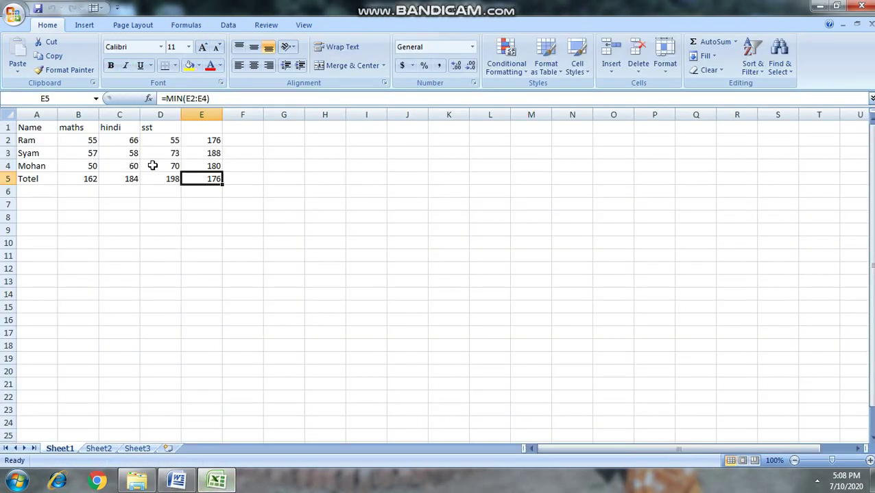
Sort the marks table A1:F7 by maths, Largest to Smallest.
{"action": "left_click", "coordinate": [250, 207]}
{"action": "left_click_drag", "start_coordinate": [250, 207], "coordinate": [5, 122]}
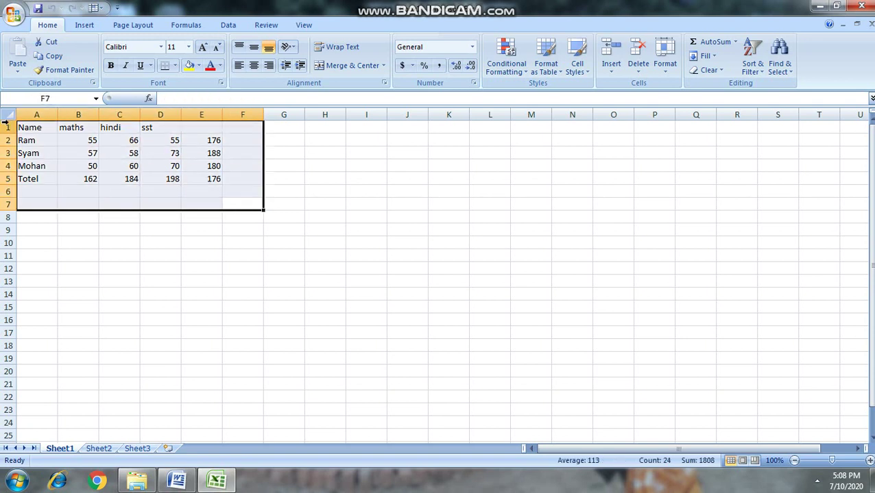
{"action": "left_click", "coordinate": [229, 26]}
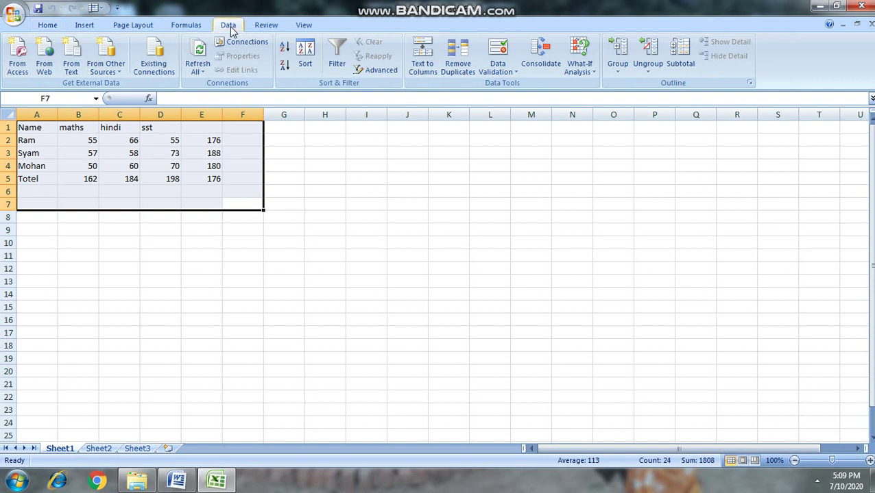
{"action": "left_click", "coordinate": [305, 60]}
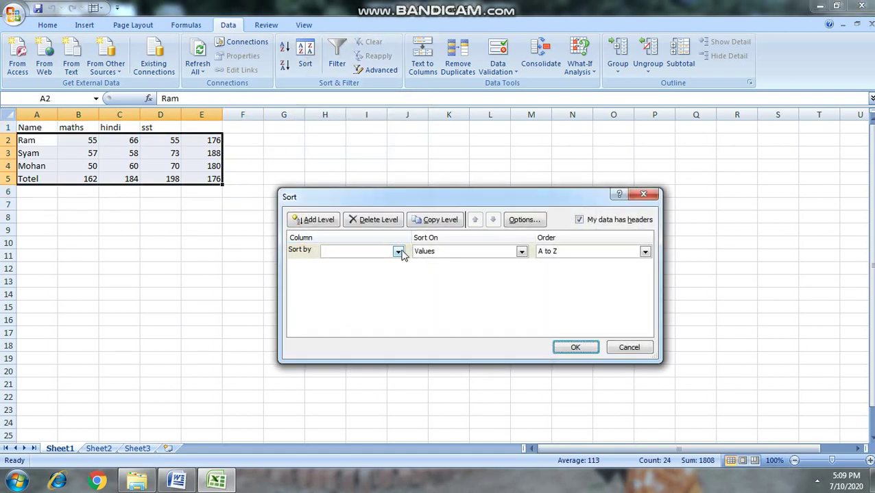
{"action": "left_click", "coordinate": [397, 252]}
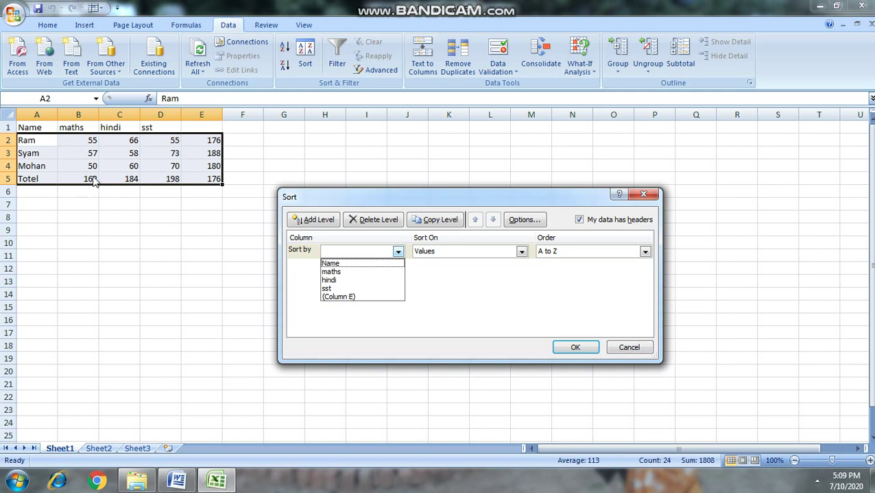
{"action": "left_click", "coordinate": [645, 253]}
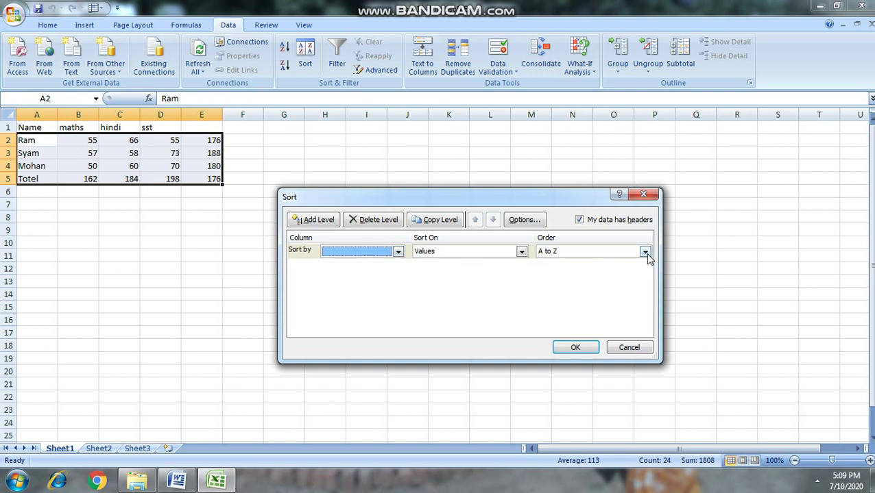
{"action": "left_click", "coordinate": [398, 252]}
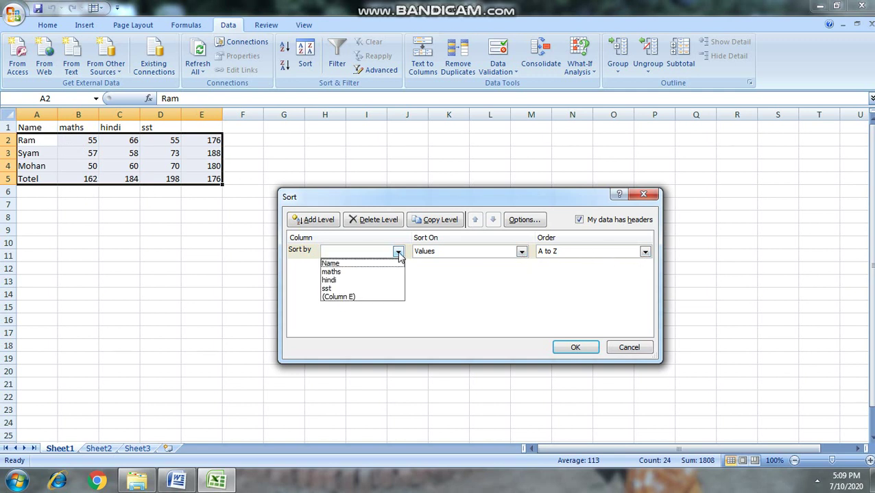
{"action": "left_click", "coordinate": [352, 273]}
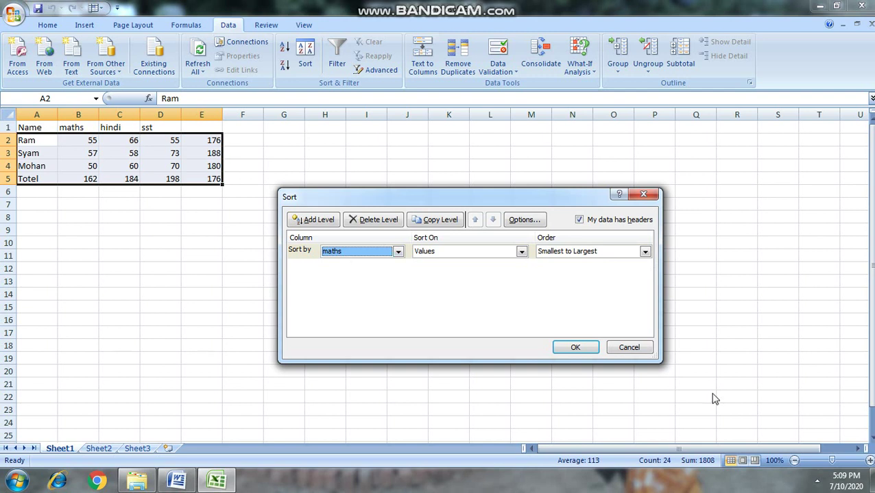
{"action": "left_click", "coordinate": [645, 252]}
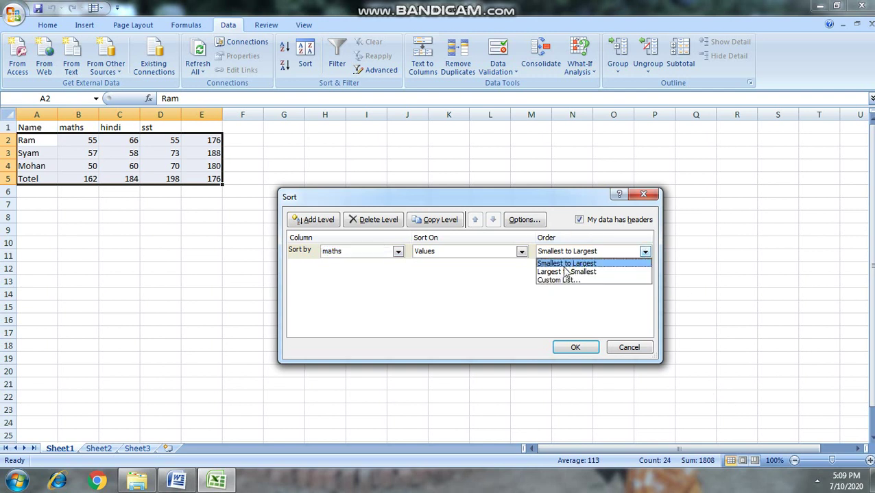
{"action": "left_click", "coordinate": [560, 272]}
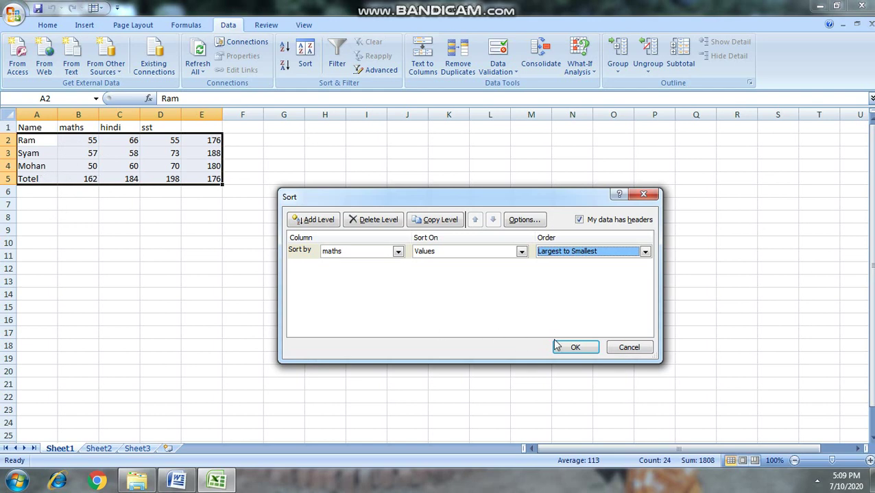
{"action": "left_click", "coordinate": [575, 349]}
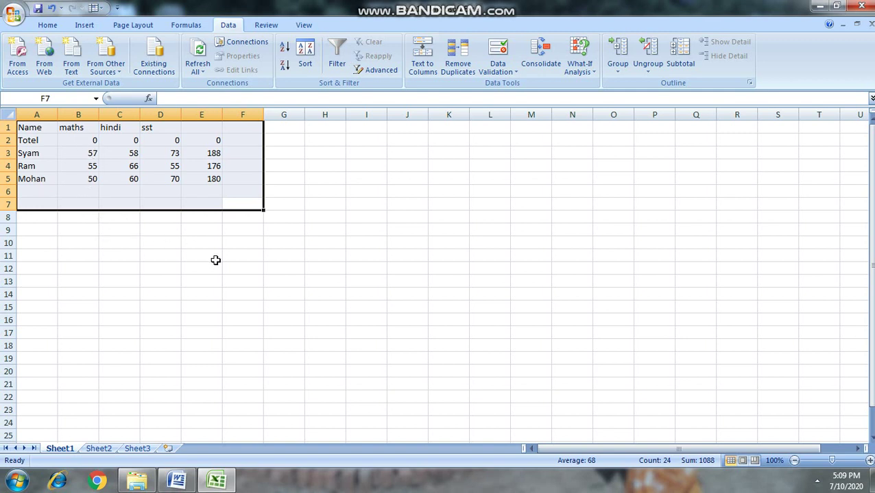
Undo the sort, copy rows A2:E5, and return to the Word notes.
{"action": "key", "text": "ctrl+z"}
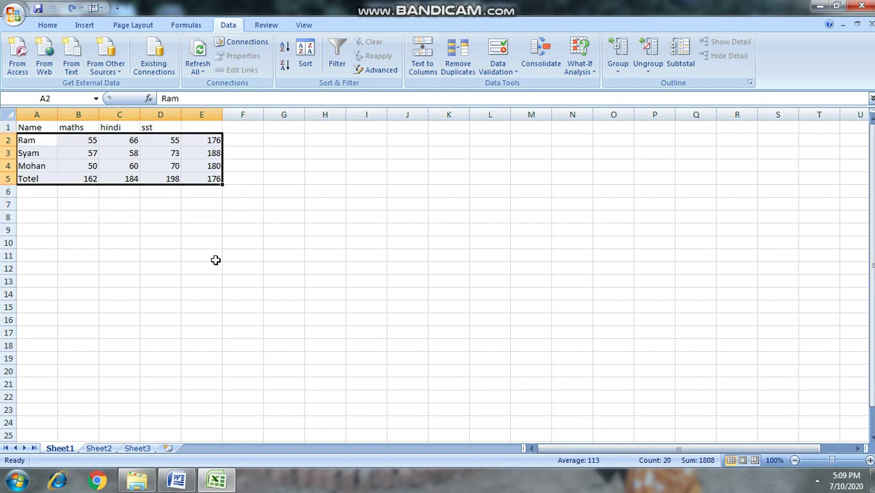
{"action": "key", "text": "ctrl+c"}
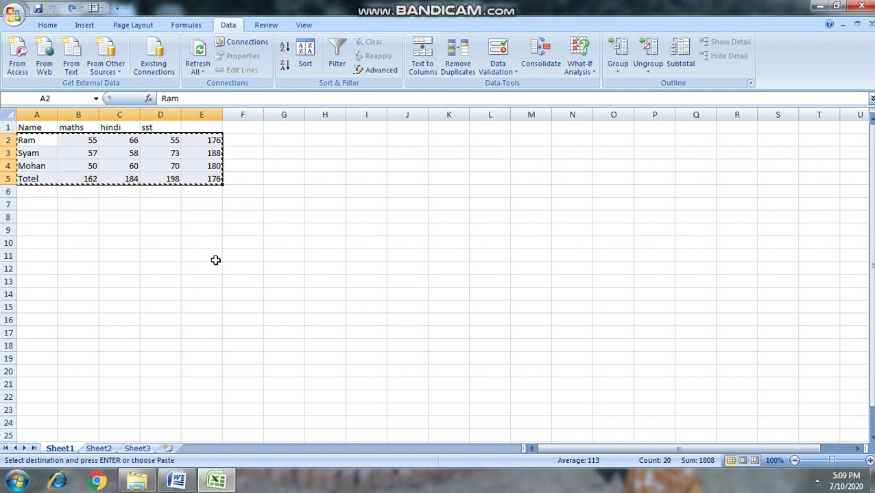
{"action": "left_click", "coordinate": [178, 483]}
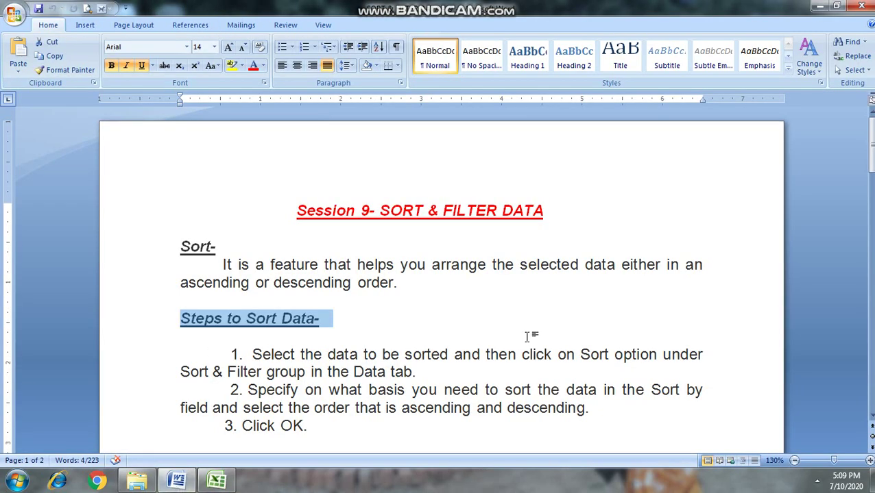
Highlight the Filter definition about extracting particular data, then return to Excel and deselect the table.
{"action": "scroll", "coordinate": [856, 310], "scroll_direction": "down", "scroll_amount": 5}
{"action": "scroll", "coordinate": [472, 289], "scroll_direction": "down", "scroll_amount": 2}
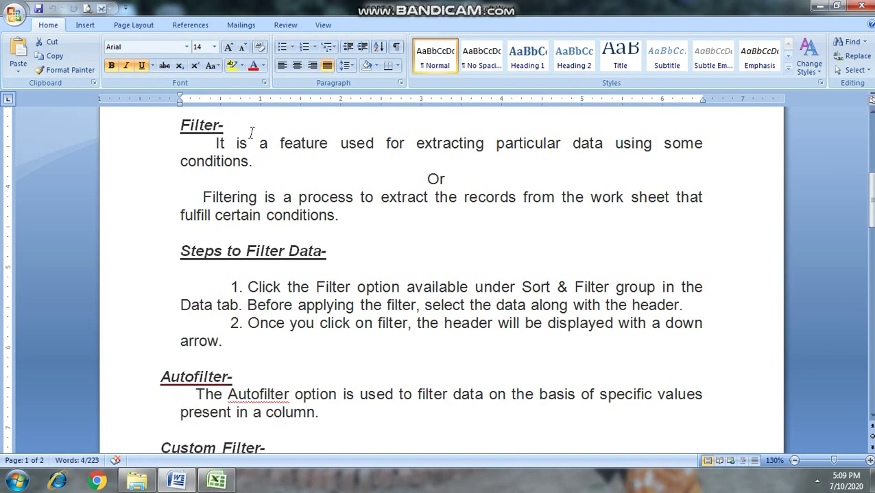
{"action": "left_click_drag", "start_coordinate": [214, 143], "coordinate": [527, 156]}
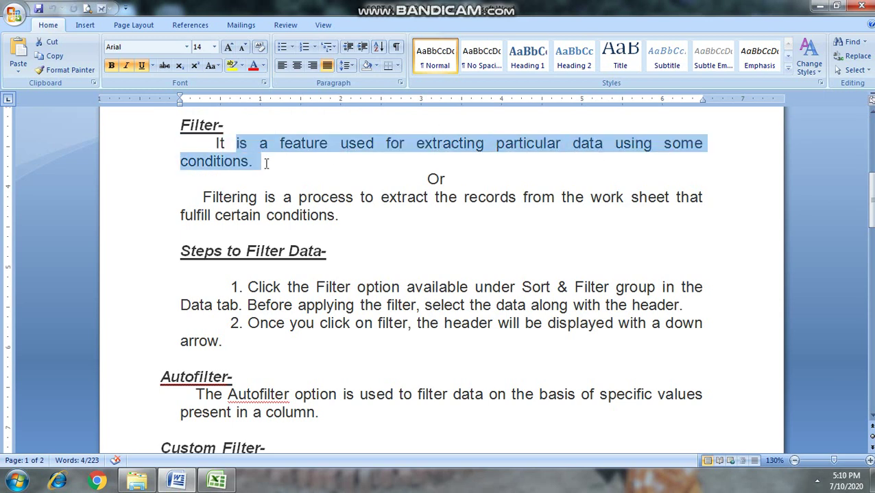
{"action": "left_click", "coordinate": [370, 170]}
{"action": "left_click_drag", "start_coordinate": [387, 143], "coordinate": [589, 150]}
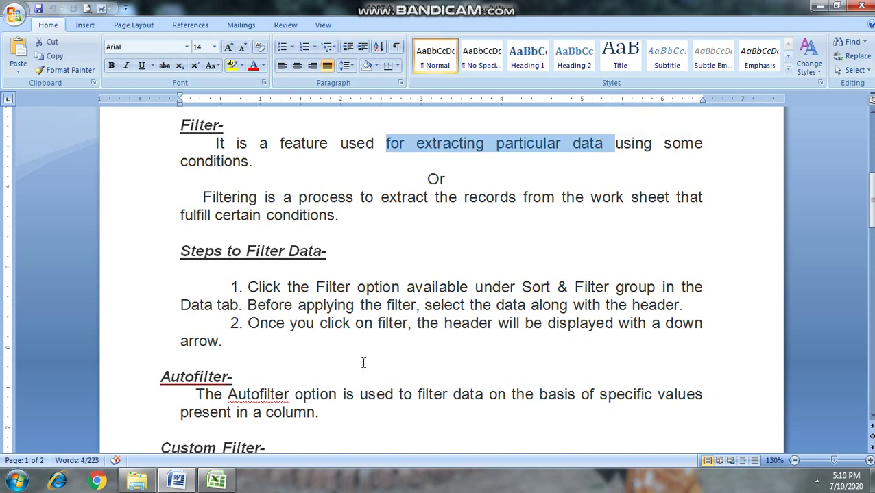
{"action": "left_click", "coordinate": [203, 485]}
{"action": "left_click", "coordinate": [293, 332]}
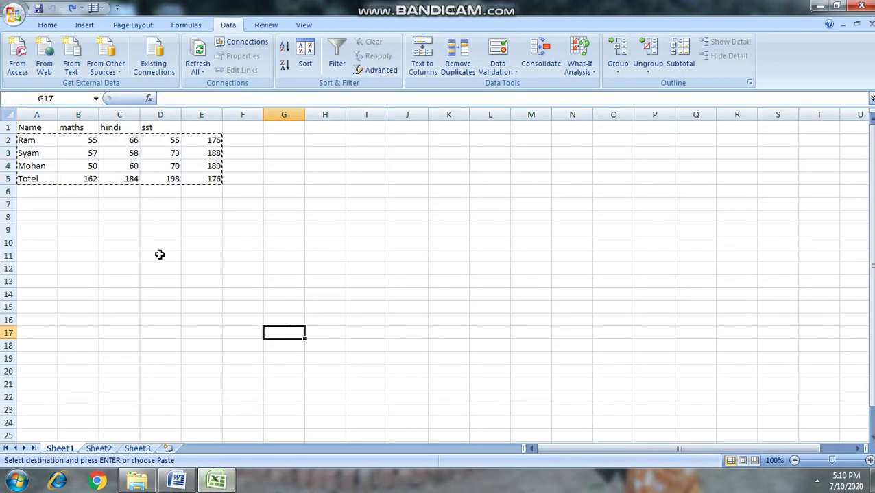
Turn on AutoFilter for the marks table range A1:G8.
{"action": "mouse_move", "coordinate": [293, 213]}
{"action": "left_mouse_down"}
{"action": "mouse_move", "coordinate": [101, 136]}
{"action": "mouse_move", "coordinate": [7, 124]}
{"action": "left_mouse_up"}
{"action": "left_click", "coordinate": [48, 25]}
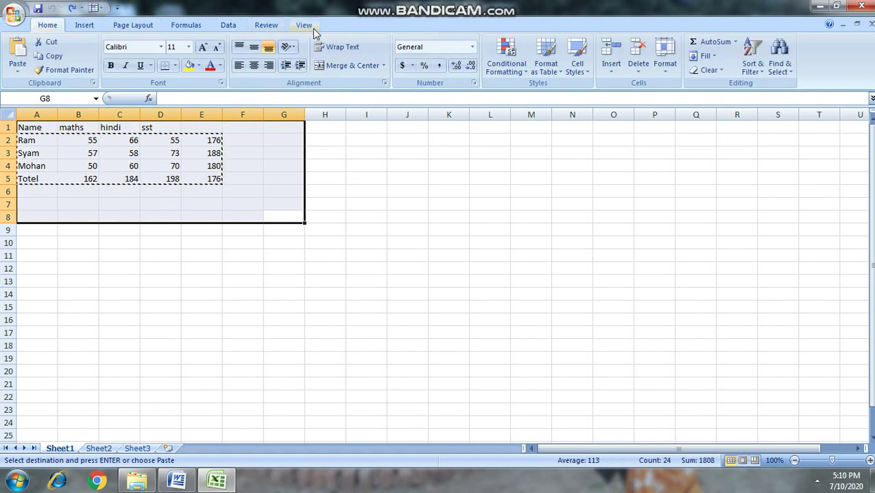
{"action": "left_click", "coordinate": [227, 26]}
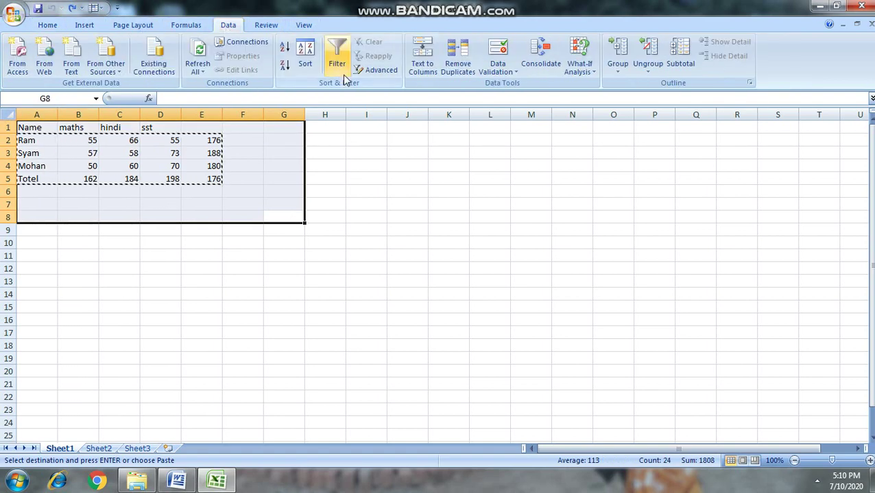
{"action": "left_click", "coordinate": [334, 54]}
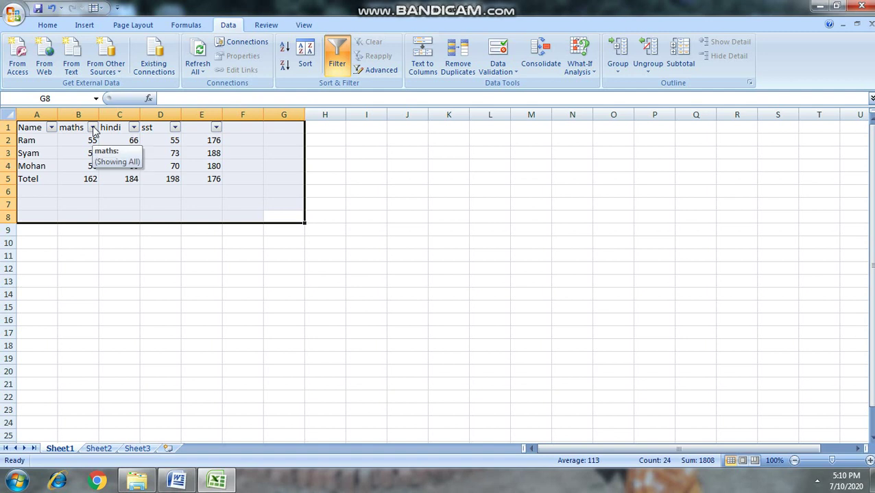
Filter the maths column to exclude 57, hiding Syam's row, and return to Word.
{"action": "left_click", "coordinate": [93, 154]}
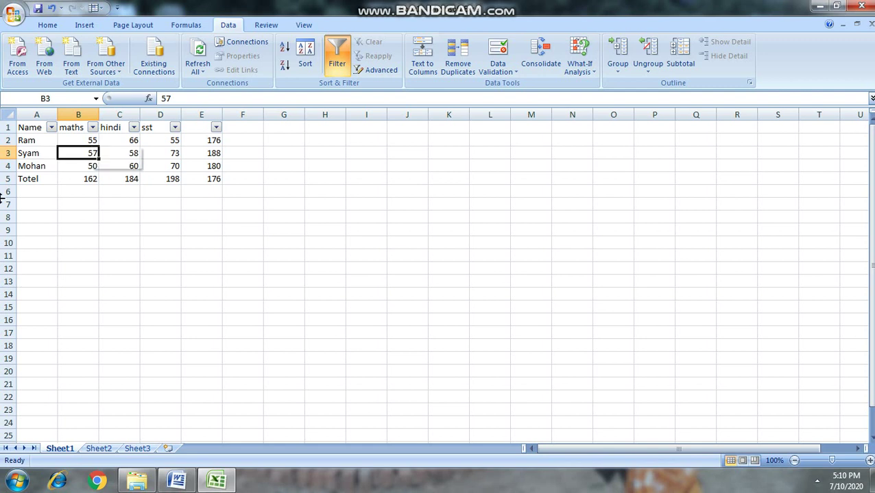
{"action": "left_click", "coordinate": [92, 128]}
{"action": "left_click", "coordinate": [43, 261]}
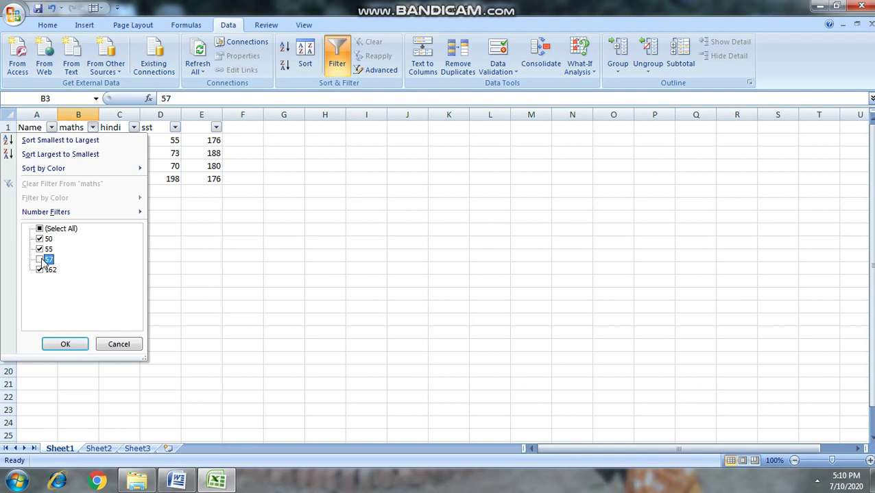
{"action": "left_click", "coordinate": [65, 344]}
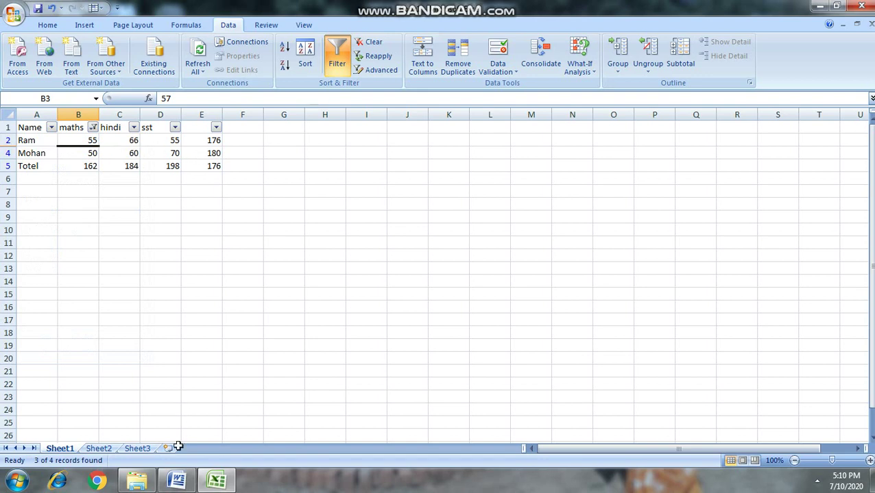
{"action": "left_click", "coordinate": [177, 482]}
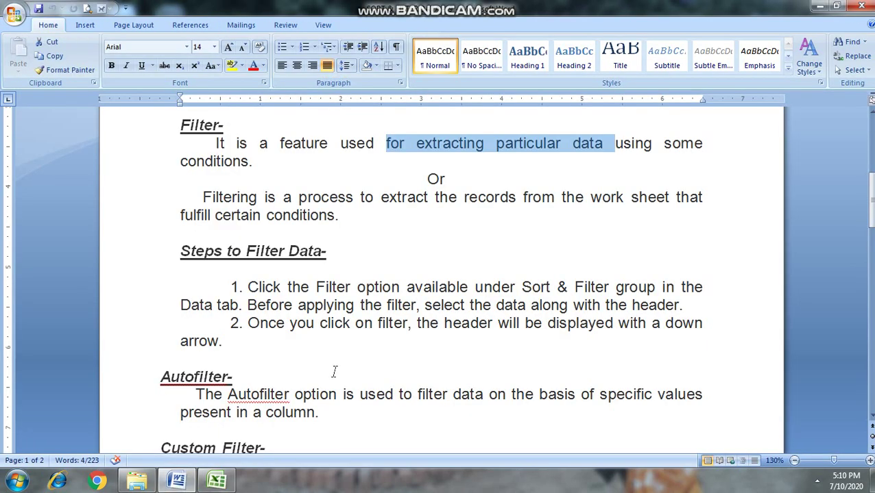
Highlight the Autofilter- heading and its explanation sentence.
{"action": "left_click_drag", "start_coordinate": [236, 375], "coordinate": [167, 378]}
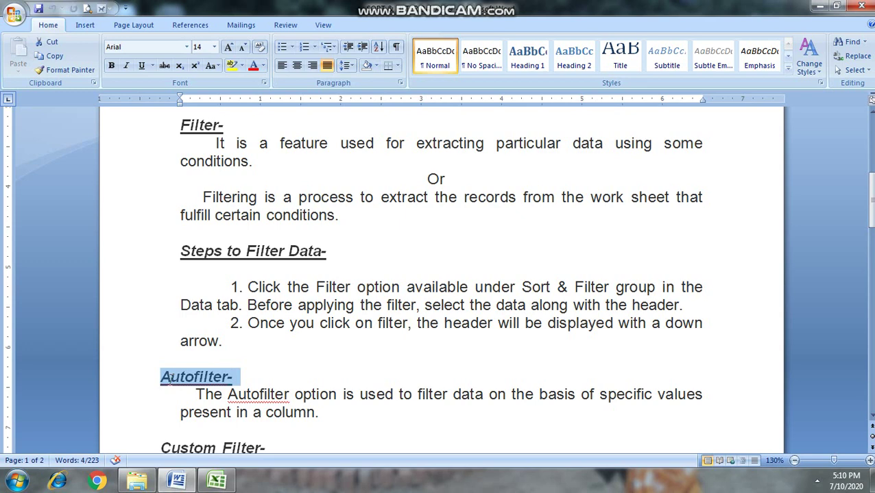
{"action": "left_click_drag", "start_coordinate": [871, 204], "coordinate": [872, 230]}
{"action": "left_click_drag", "start_coordinate": [196, 261], "coordinate": [329, 277]}
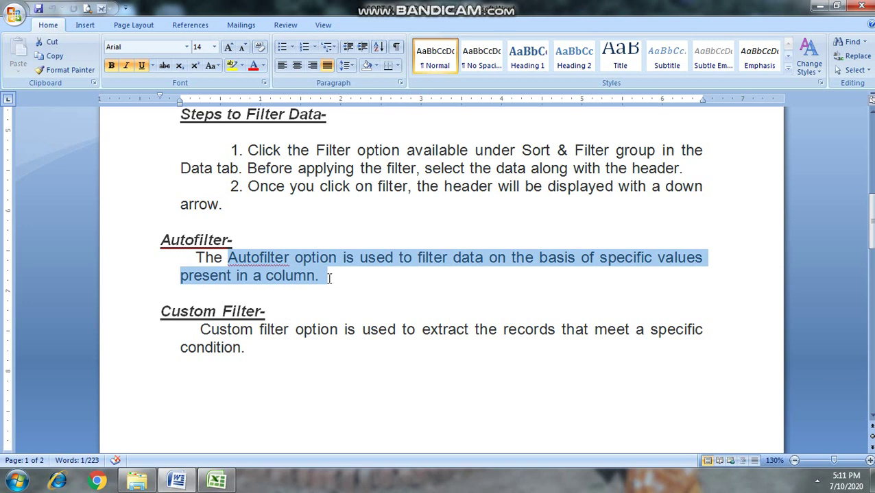
Highlight the Custom Filter notes and the Removing Filter- heading on page 2, then switch to Excel.
{"action": "left_click_drag", "start_coordinate": [160, 312], "coordinate": [286, 319]}
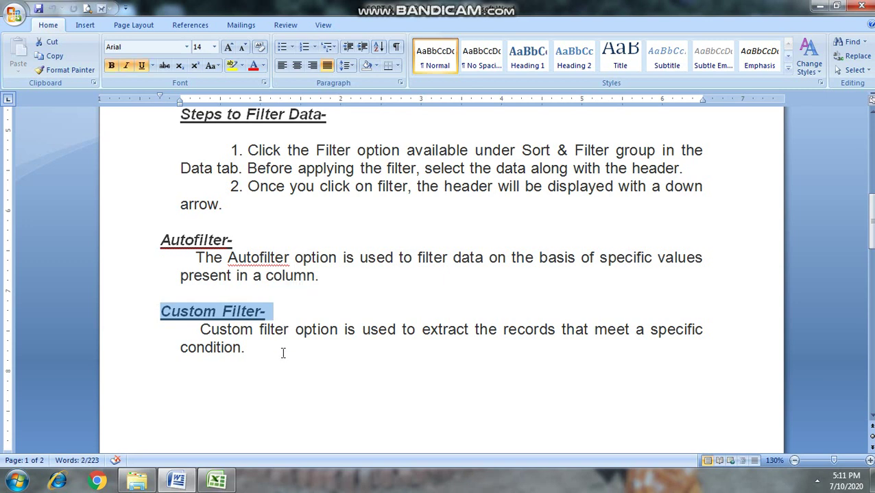
{"action": "left_click_drag", "start_coordinate": [199, 331], "coordinate": [375, 341]}
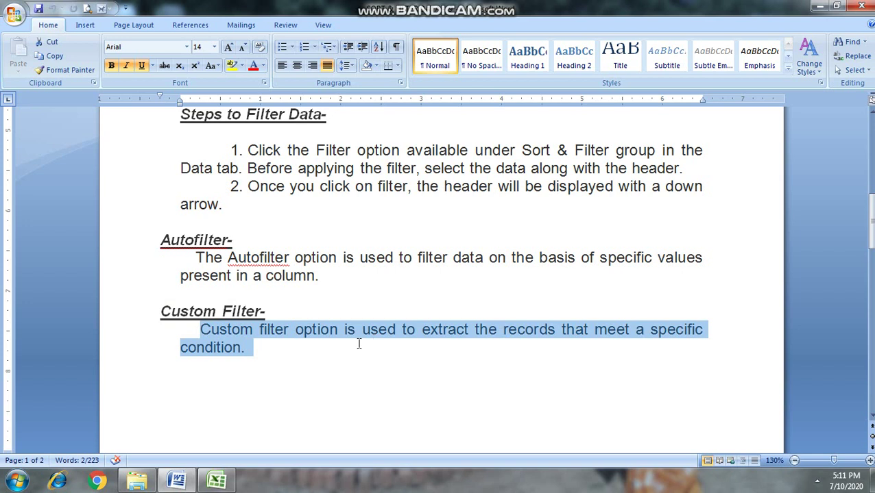
{"action": "left_click", "coordinate": [302, 380]}
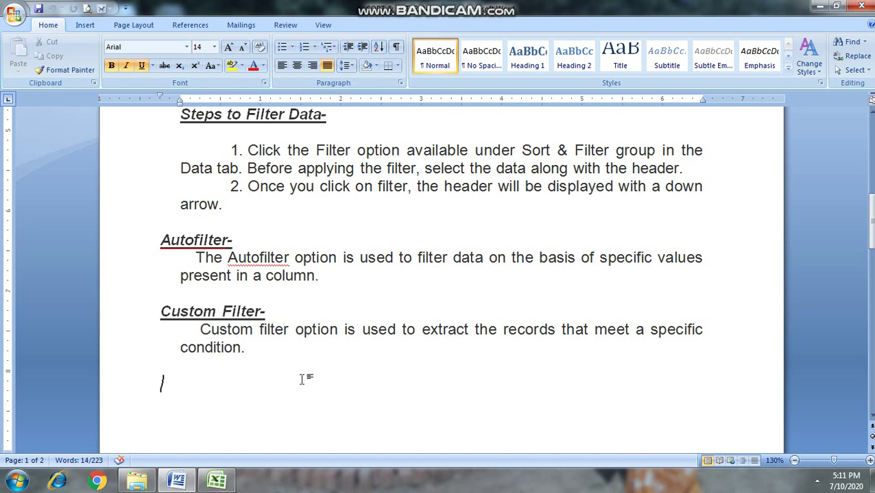
{"action": "scroll", "coordinate": [302, 380], "scroll_direction": "down", "scroll_amount": 10}
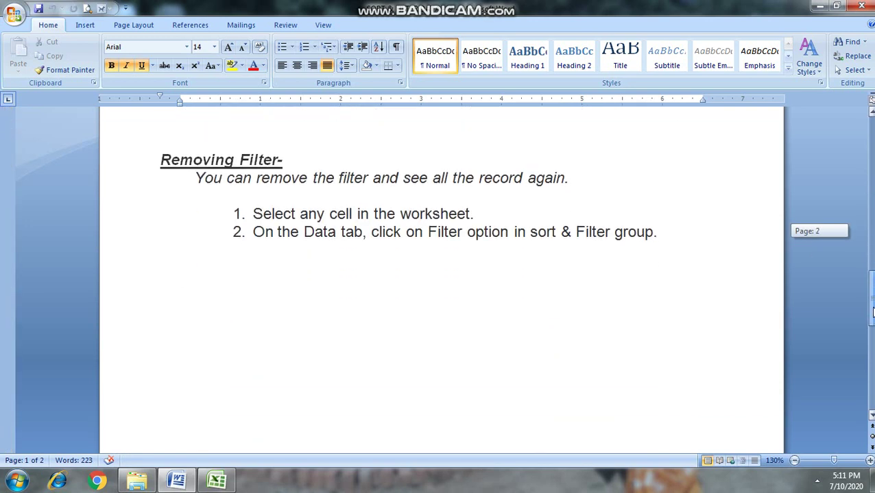
{"action": "left_click_drag", "start_coordinate": [160, 160], "coordinate": [325, 159]}
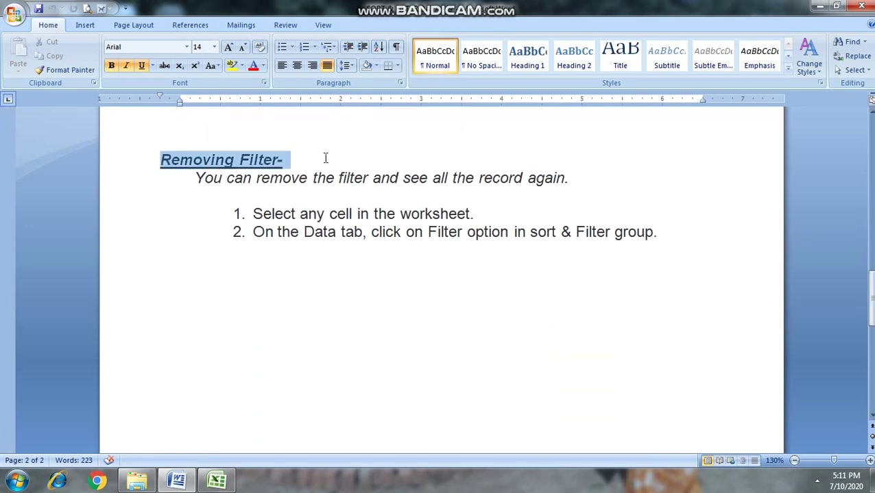
{"action": "left_click", "coordinate": [215, 483]}
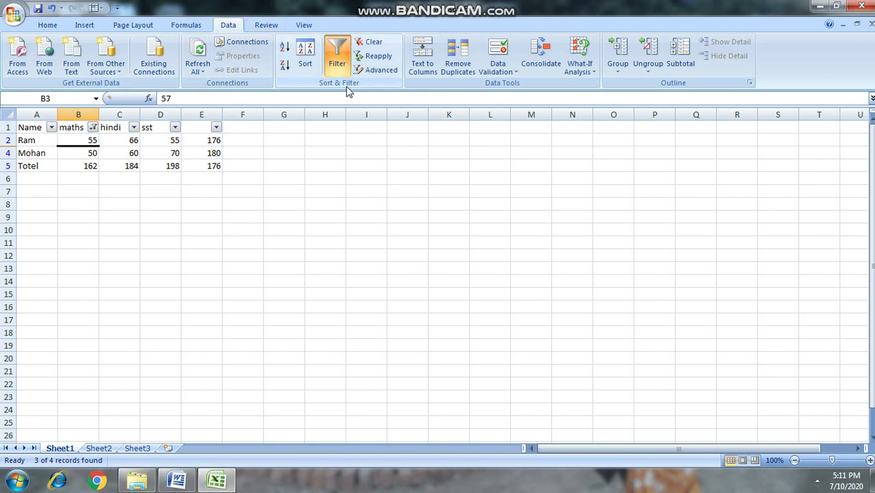
Clear the maths filter with Sort & Filter > Clear so every row shows again.
{"action": "left_click", "coordinate": [373, 42]}
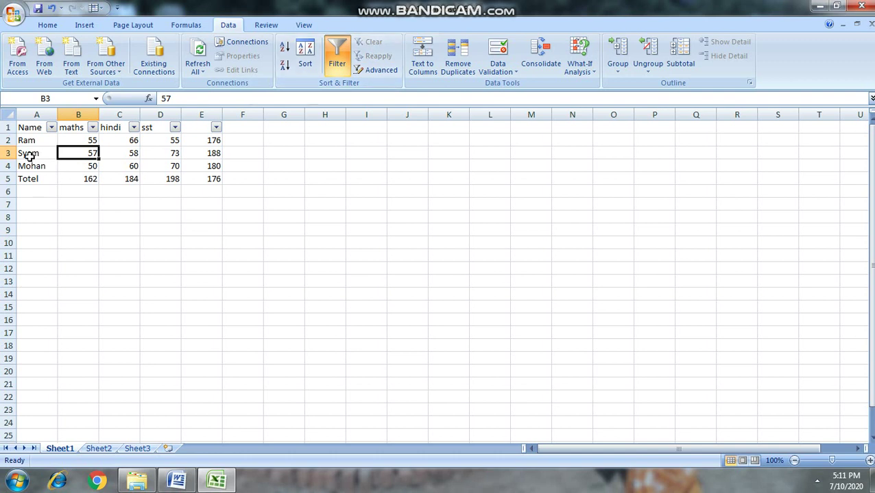